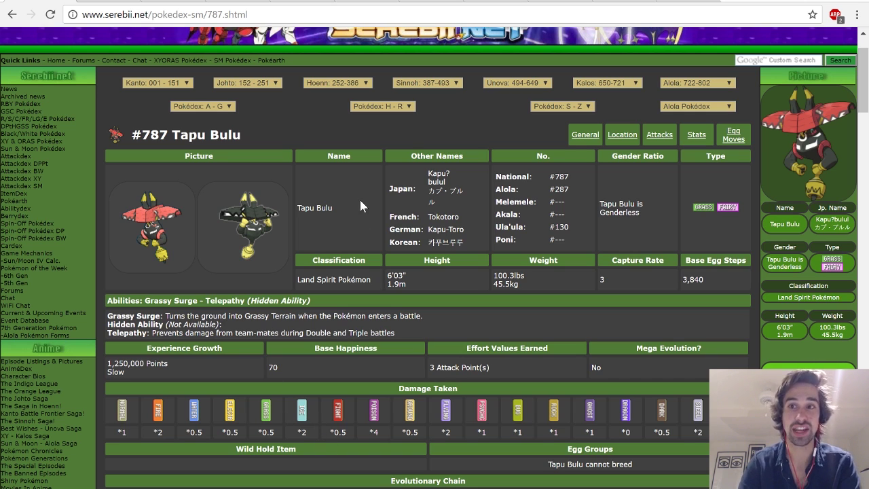
Examine Tapu Bulu's locations, move lists and base stats on its Serebii Pokédex page.
{"action": "scroll", "coordinate": [359, 198], "scroll_direction": "down", "scroll_amount": 6}
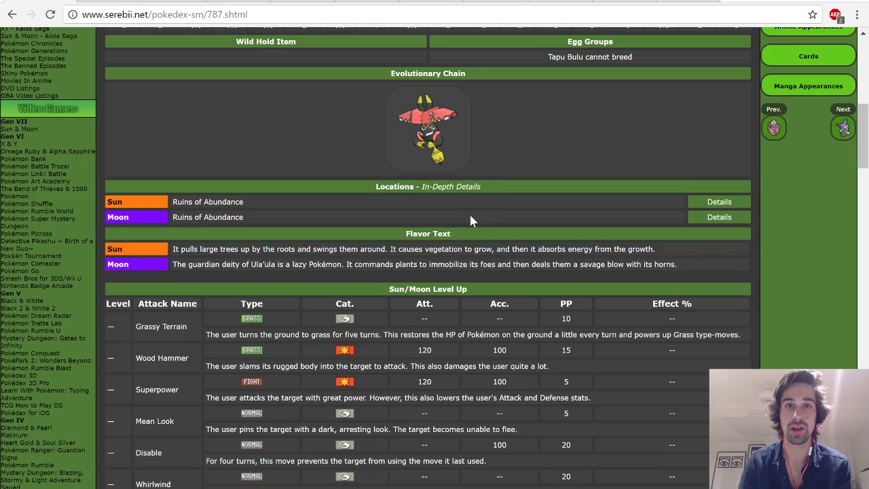
{"action": "scroll", "coordinate": [507, 327], "scroll_direction": "down", "scroll_amount": 7}
{"action": "scroll", "coordinate": [299, 391], "scroll_direction": "down", "scroll_amount": 18}
{"action": "scroll", "coordinate": [302, 455], "scroll_direction": "down", "scroll_amount": 10}
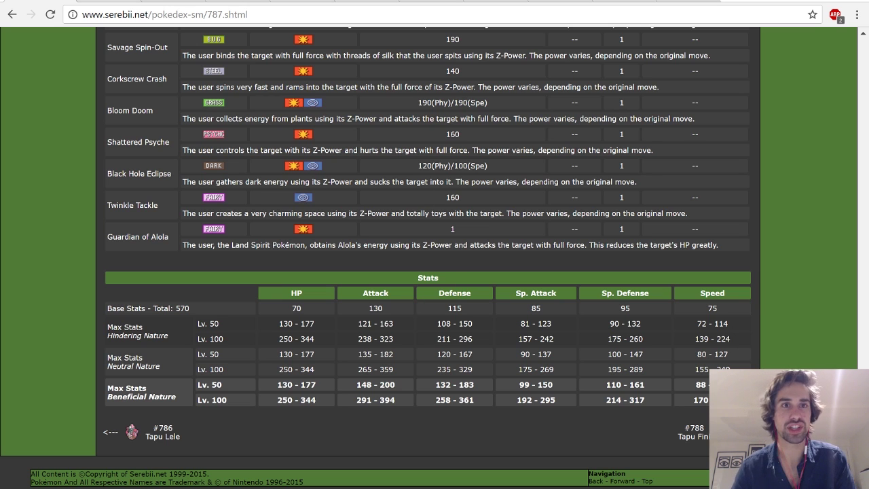
Check the Grassium Z Tapu Bulu set in the Showdown teambuilder and its Wood Hammer OHKO chance against Arcanine in the damage calculator.
{"action": "key", "text": "ctrl+Tab"}
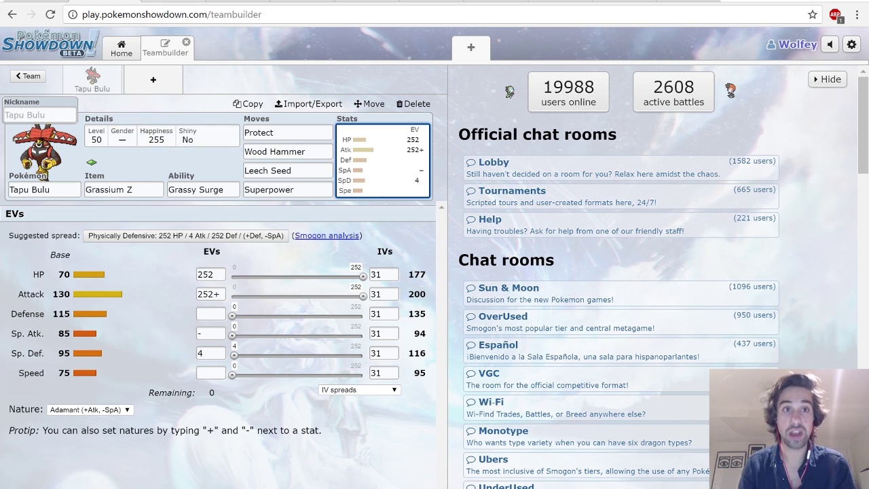
{"action": "left_click", "coordinate": [180, 5]}
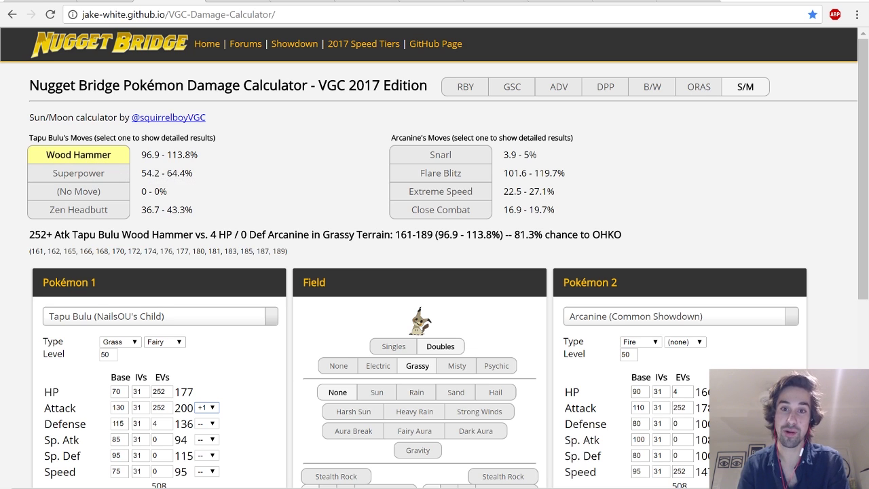
{"action": "left_click_drag", "start_coordinate": [514, 234], "coordinate": [609, 250]}
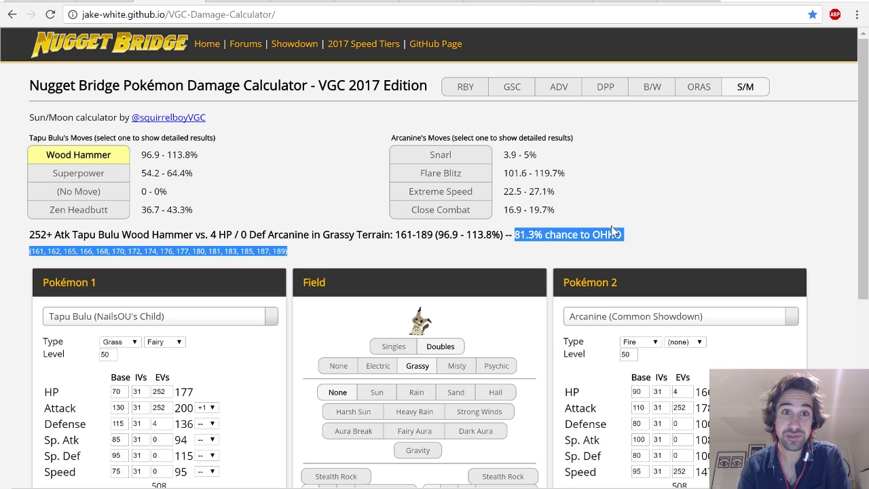
{"action": "triple_click", "coordinate": [617, 230]}
{"action": "left_click", "coordinate": [616, 231]}
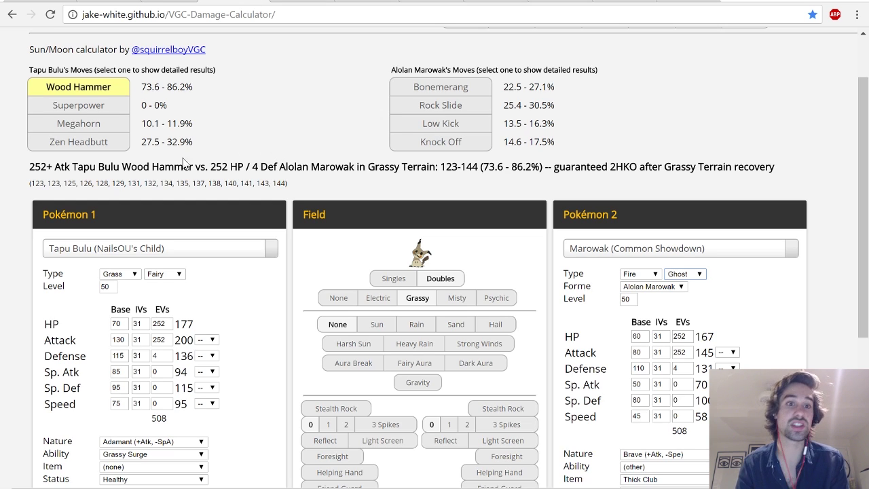
Compare Tapu Bulu's Wood Hammer damage against Alolan Marowak, Arcanine and Tapu Lele across the prepared calculator pages.
{"action": "scroll", "coordinate": [242, 202], "scroll_direction": "down", "scroll_amount": 2}
{"action": "scroll", "coordinate": [434, 244], "scroll_direction": "up", "scroll_amount": 2}
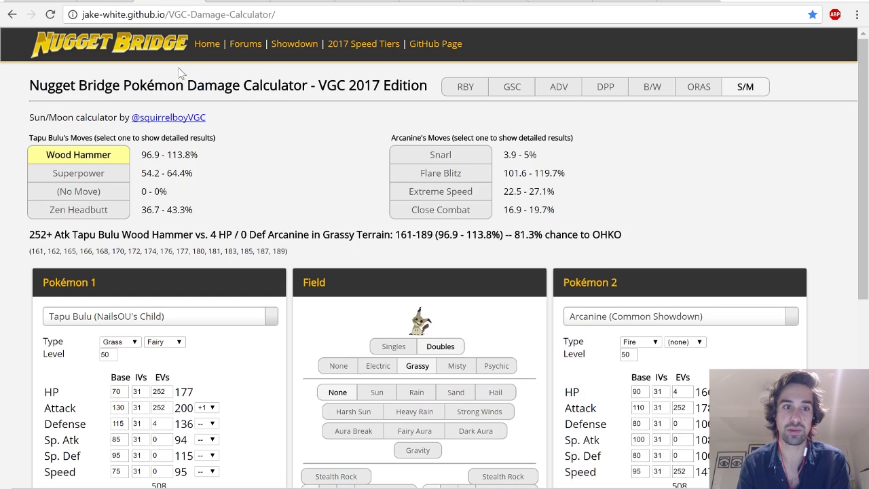
{"action": "scroll", "coordinate": [199, 209], "scroll_direction": "down", "scroll_amount": 3}
{"action": "scroll", "coordinate": [198, 209], "scroll_direction": "up", "scroll_amount": 4}
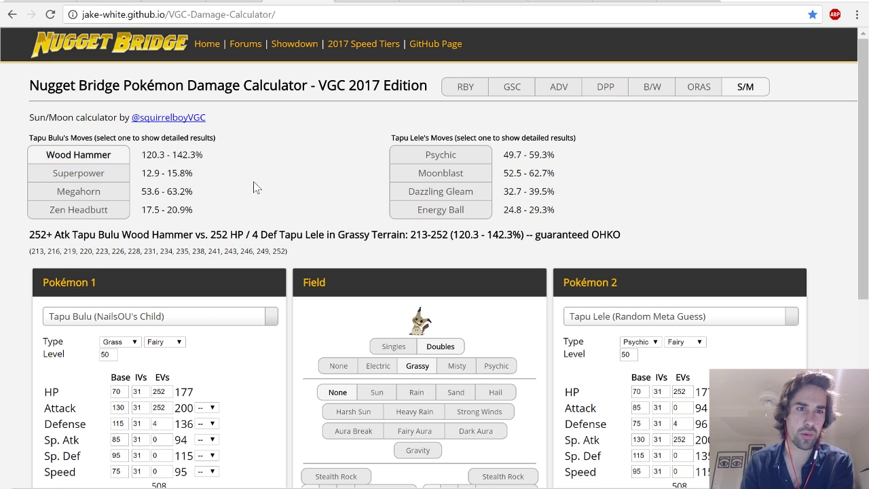
{"action": "scroll", "coordinate": [258, 188], "scroll_direction": "down", "scroll_amount": 2}
{"action": "scroll", "coordinate": [348, 345], "scroll_direction": "up", "scroll_amount": 2}
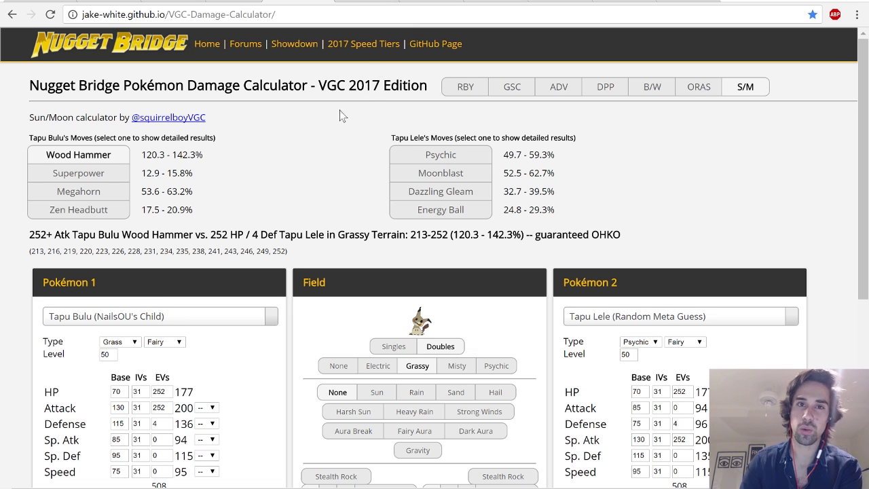
Review the Choice Band Tapu Bulu's EV spread in Showdown and show its detailed Wood Hammer result against Tapu Lele in the damage calculator.
{"action": "left_click", "coordinate": [362, 2]}
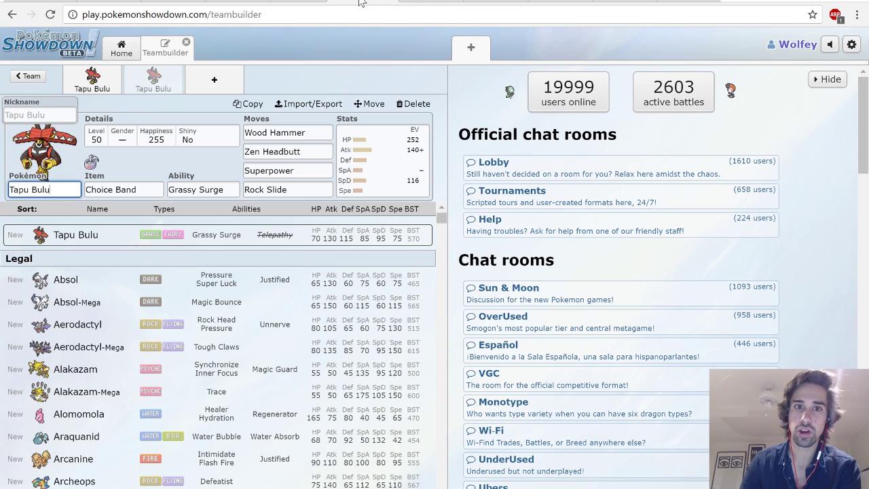
{"action": "left_click", "coordinate": [399, 151]}
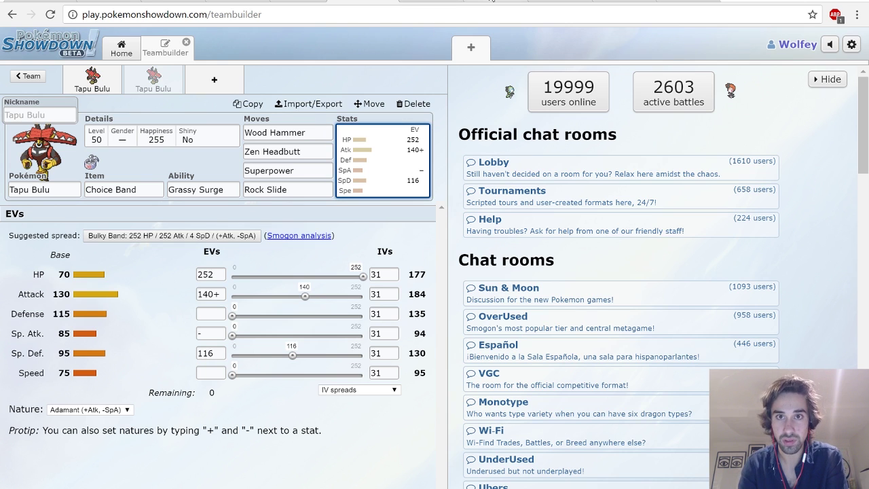
{"action": "left_click", "coordinate": [426, 2]}
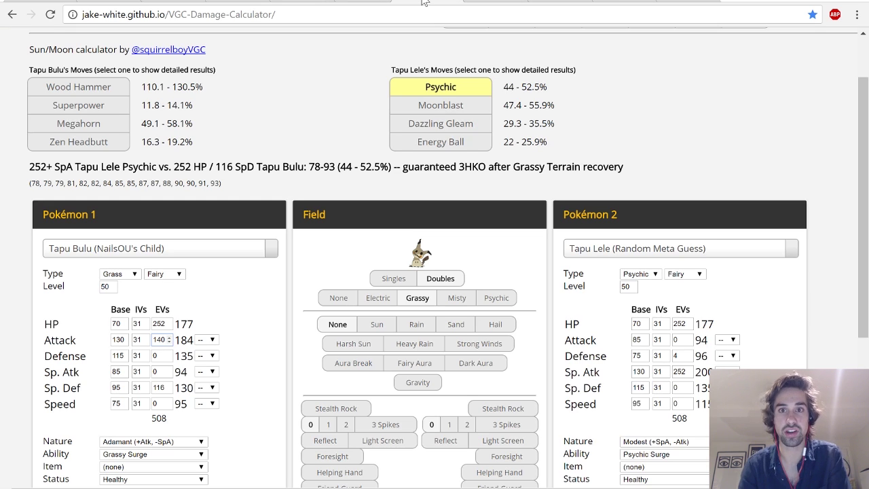
{"action": "left_click", "coordinate": [76, 91]}
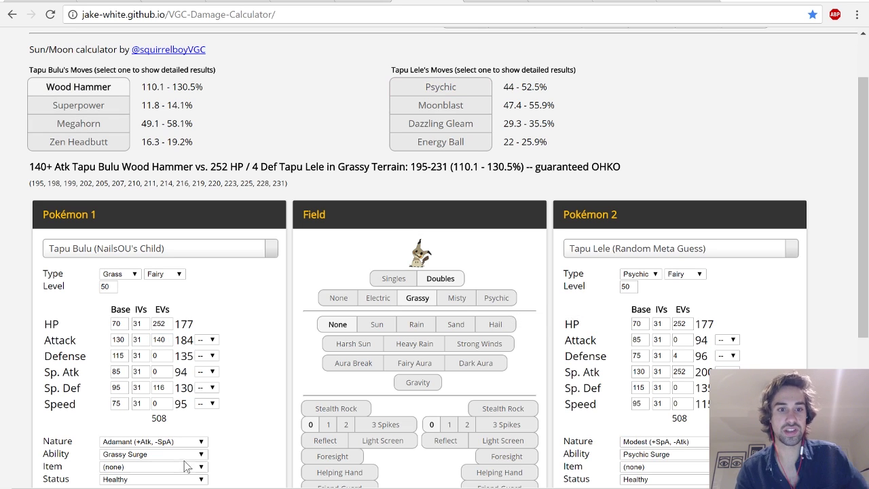
Set Tapu Bulu's held item to Choice Band in the damage calculator.
{"action": "left_click", "coordinate": [194, 478]}
{"action": "left_click", "coordinate": [194, 479]}
{"action": "left_click", "coordinate": [188, 466]}
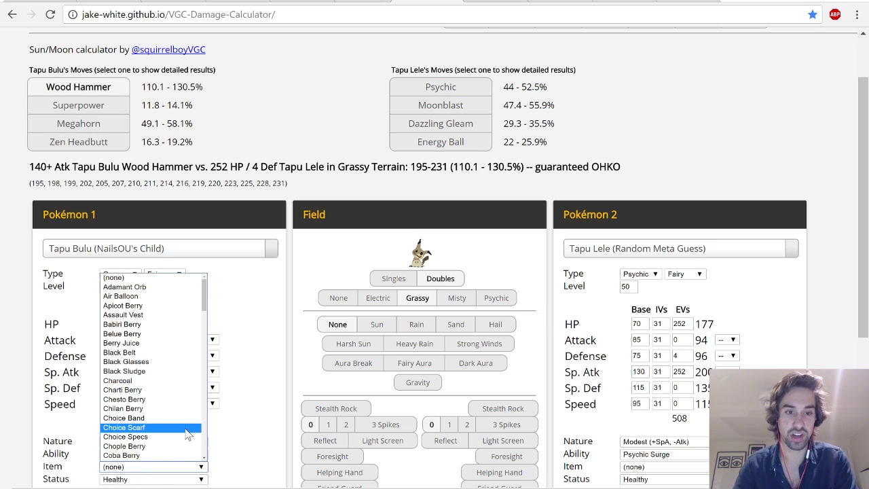
{"action": "key", "text": "Down"}
{"action": "key", "text": "Down"}
{"action": "key", "text": "Down"}
{"action": "key", "text": "Up"}
{"action": "key", "text": "Up"}
{"action": "key", "text": "Up"}
{"action": "key", "text": "Up"}
{"action": "key", "text": "Return"}
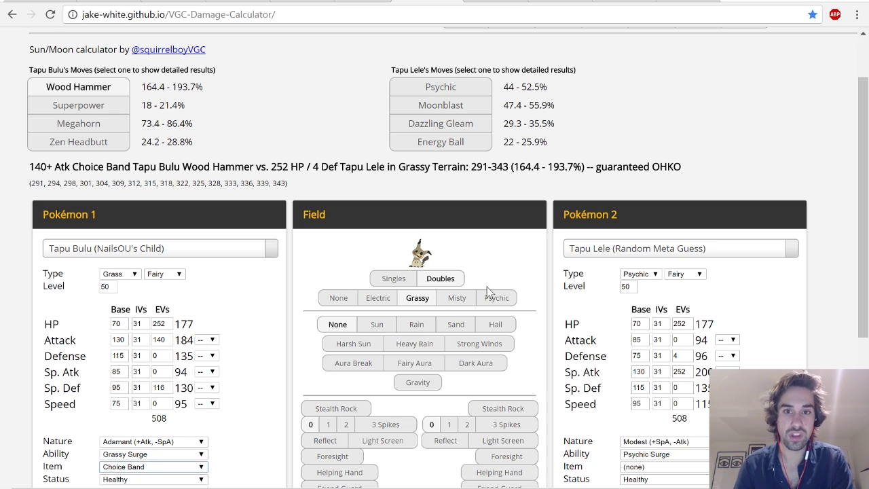
Show the detailed result of Tapu Lele's Psychic against Tapu Bulu in Grassy Terrain and highlight the summary line.
{"action": "left_click", "coordinate": [440, 87]}
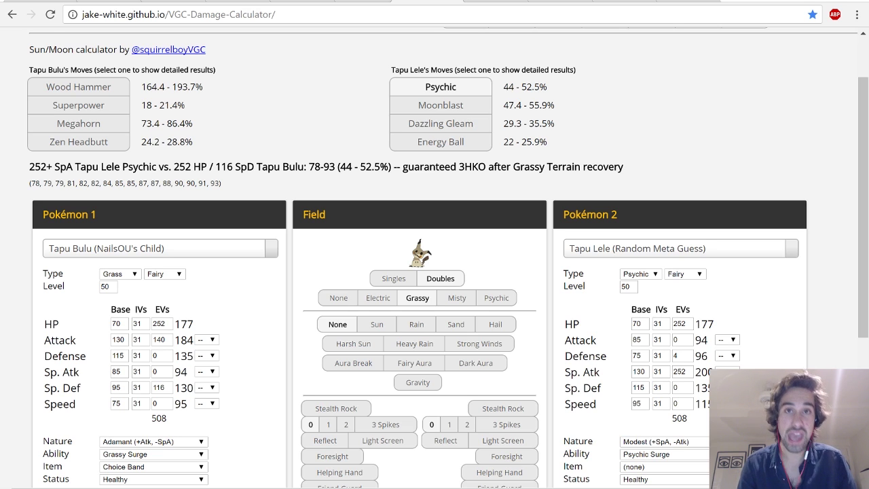
{"action": "left_click_drag", "start_coordinate": [29, 166], "coordinate": [623, 166]}
{"action": "left_click", "coordinate": [652, 158]}
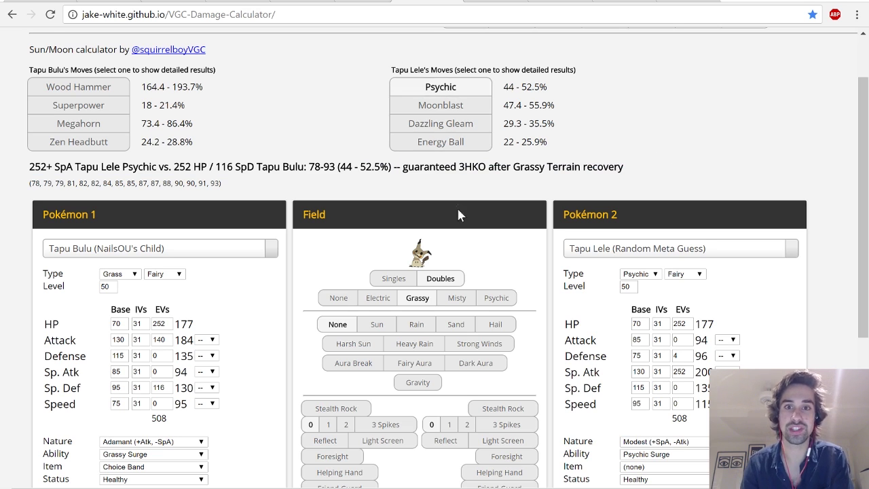
Set the field's terrain to Psychic and show the detailed Wood Hammer result against Tapu Lele.
{"action": "left_click", "coordinate": [494, 297]}
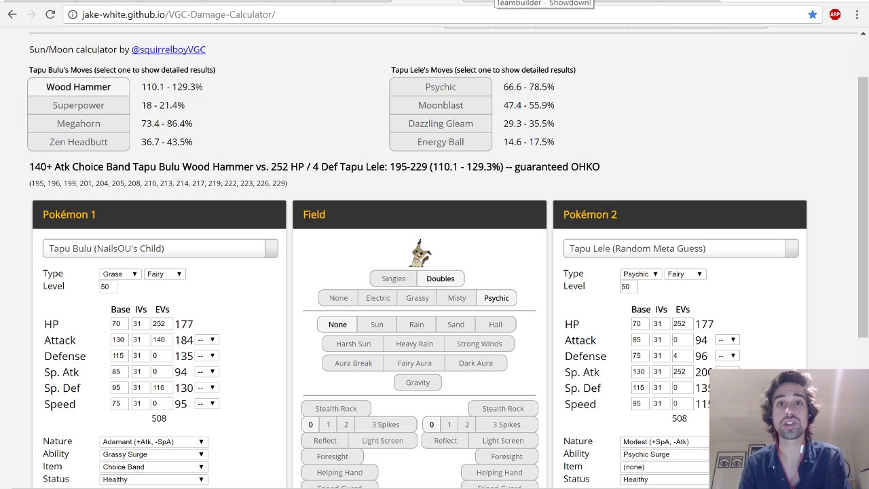
{"action": "right_click", "coordinate": [174, 66]}
{"action": "left_click", "coordinate": [355, 49]}
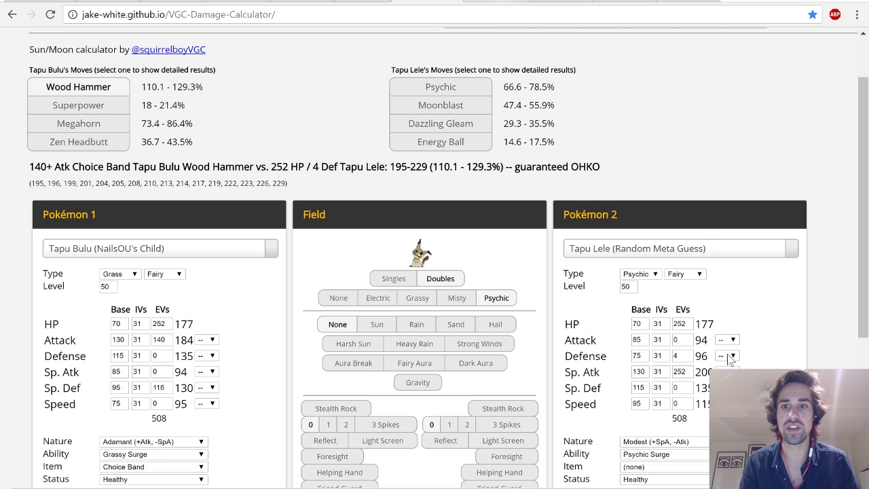
Set Tapu Lele's Defense EVs to 108 and highlight Wood Hammer's OHKO chance.
{"action": "left_click", "coordinate": [676, 355]}
{"action": "key", "text": "BackSpace"}
{"action": "type", "text": "108"}
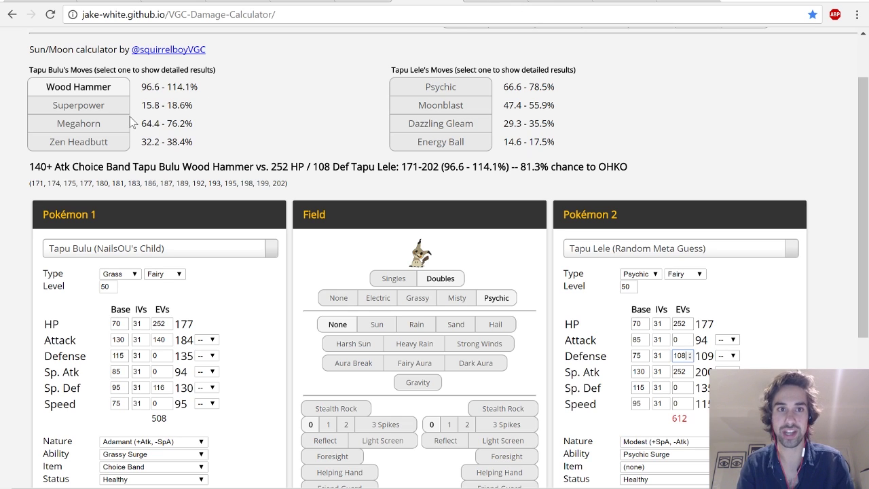
{"action": "left_click_drag", "start_coordinate": [521, 163], "coordinate": [629, 167]}
{"action": "left_click", "coordinate": [699, 178]}
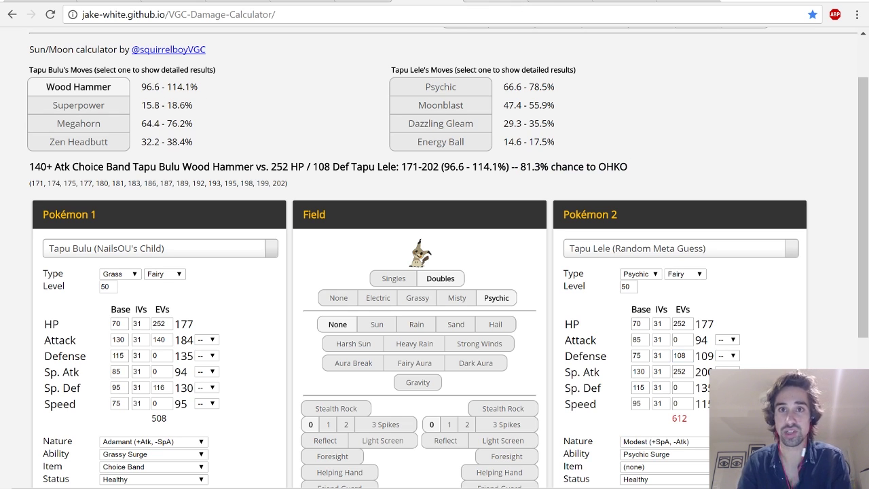
Switch to the Showdown teambuilder and review the Choice Scarf Tapu Bulu's moves and EV spread.
{"action": "key", "text": "ctrl+Tab"}
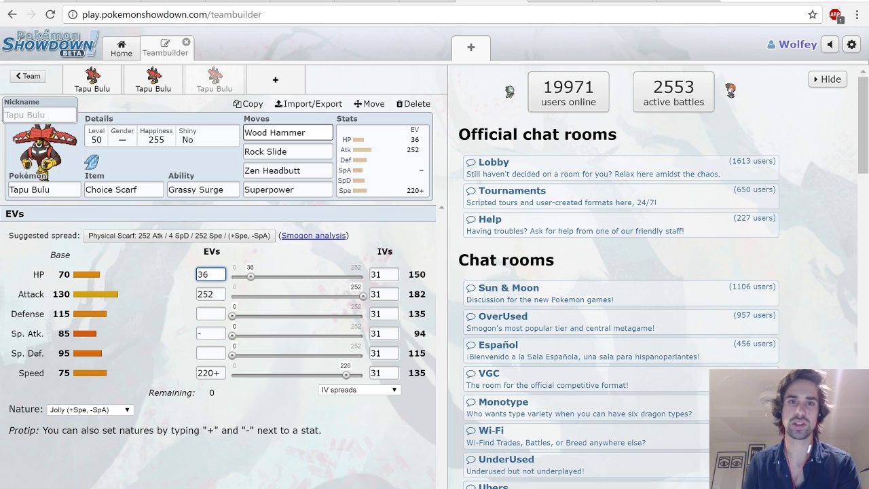
{"action": "left_click", "coordinate": [271, 132]}
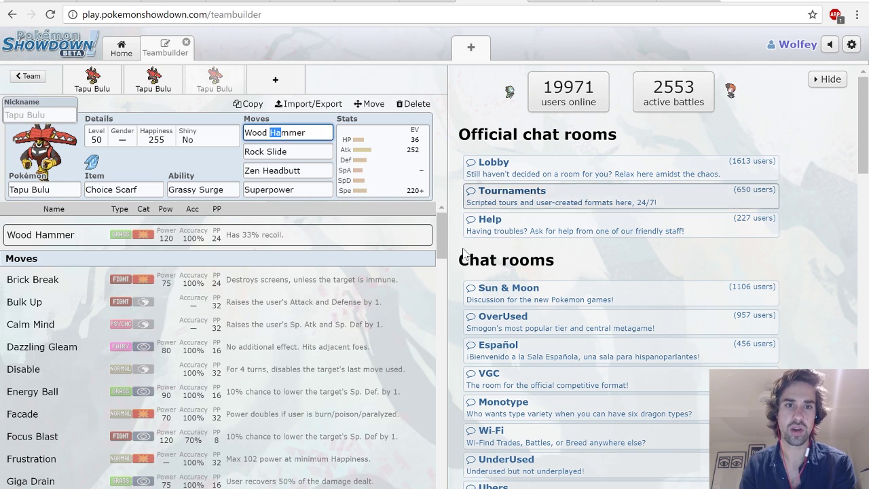
{"action": "left_click", "coordinate": [344, 178]}
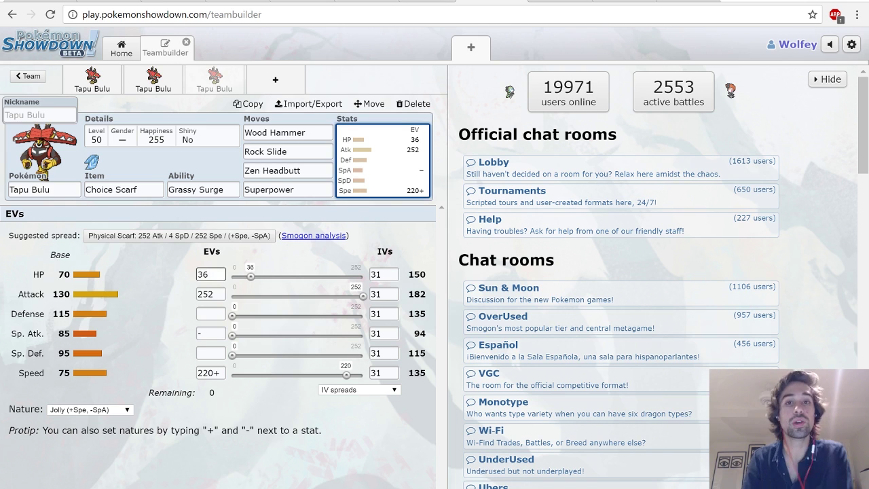
{"action": "left_click", "coordinate": [216, 274]}
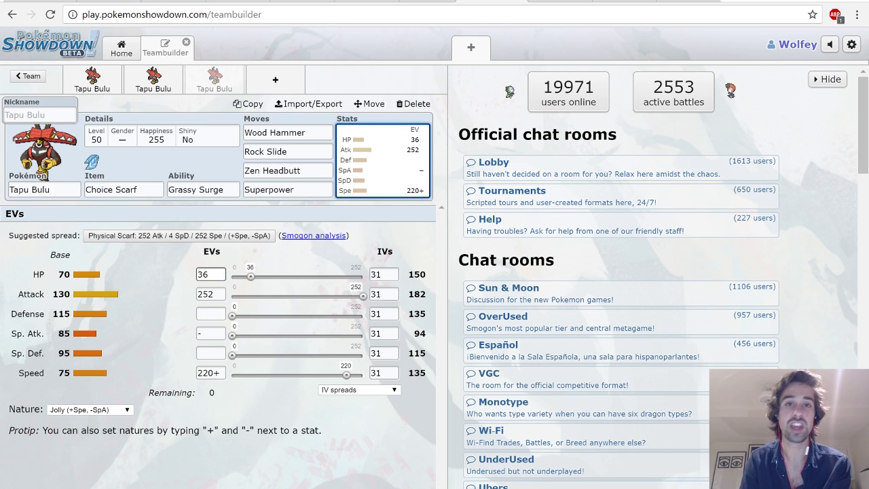
{"action": "key", "text": "Tab"}
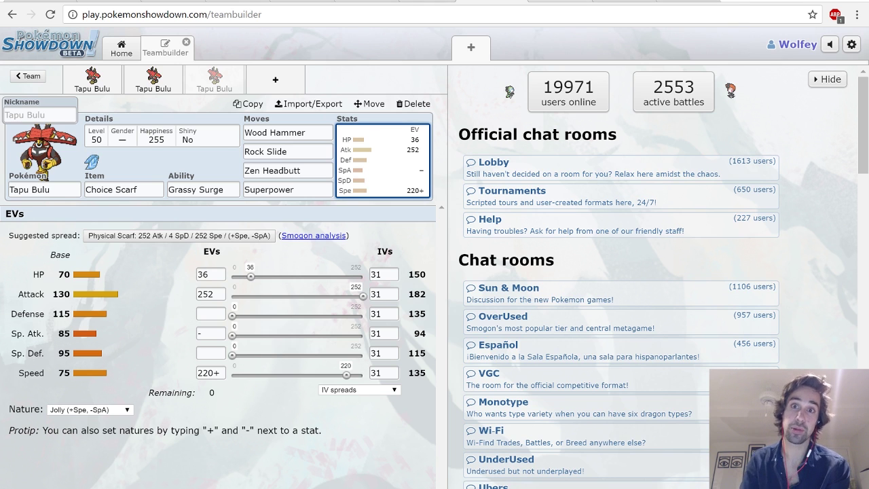
{"action": "left_click", "coordinate": [543, 2]}
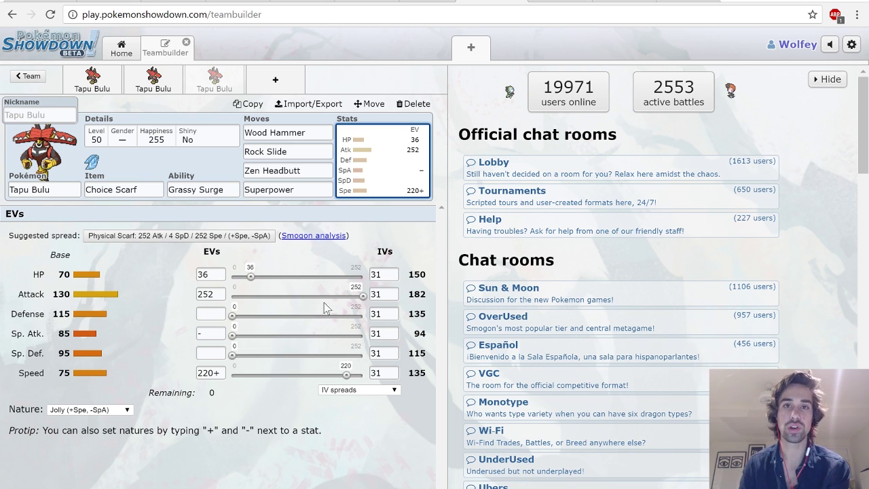
Try 212 Speed EVs on the Choice Scarf Tapu Bulu, and restore the entry to 220+.
{"action": "left_click", "coordinate": [210, 372]}
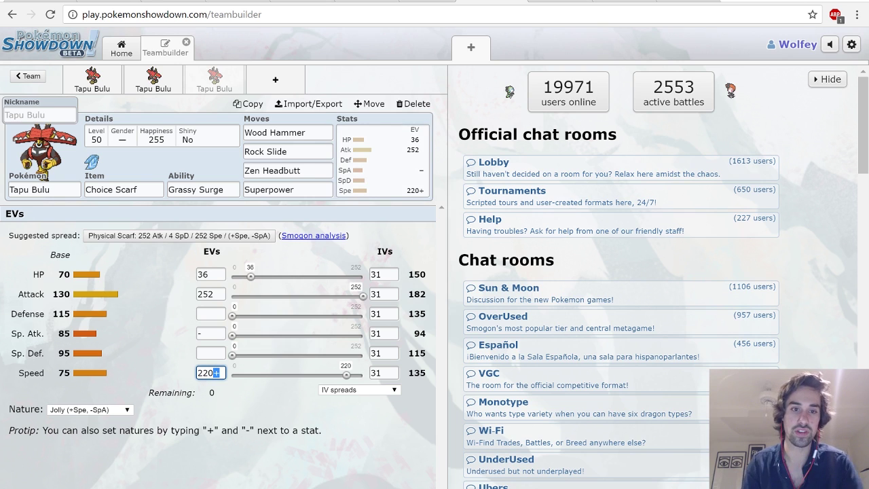
{"action": "key", "text": "BackSpace"}
{"action": "key", "text": "BackSpace"}
{"action": "key", "text": "BackSpace"}
{"action": "type", "text": "12"}
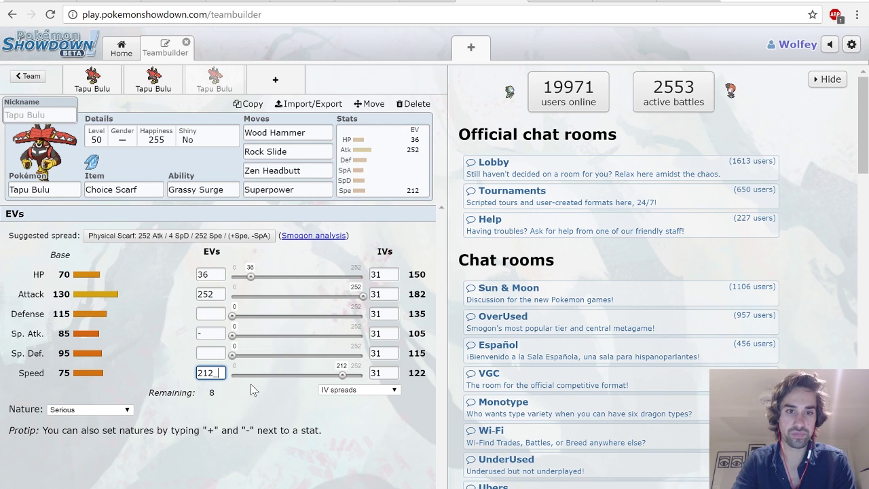
{"action": "type", "text": "+"}
{"action": "key", "text": "BackSpace"}
{"action": "key", "text": "BackSpace"}
{"action": "key", "text": "BackSpace"}
{"action": "type", "text": "20+"}
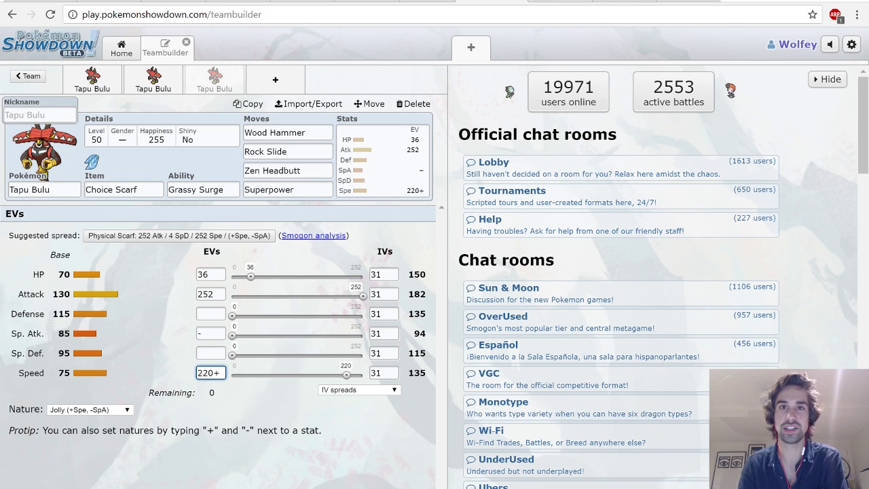
Switch to the damage calculator with the Blank Set Tapu Bulu and set Tapu Lele's Defense EVs to 60.
{"action": "left_click", "coordinate": [570, 4]}
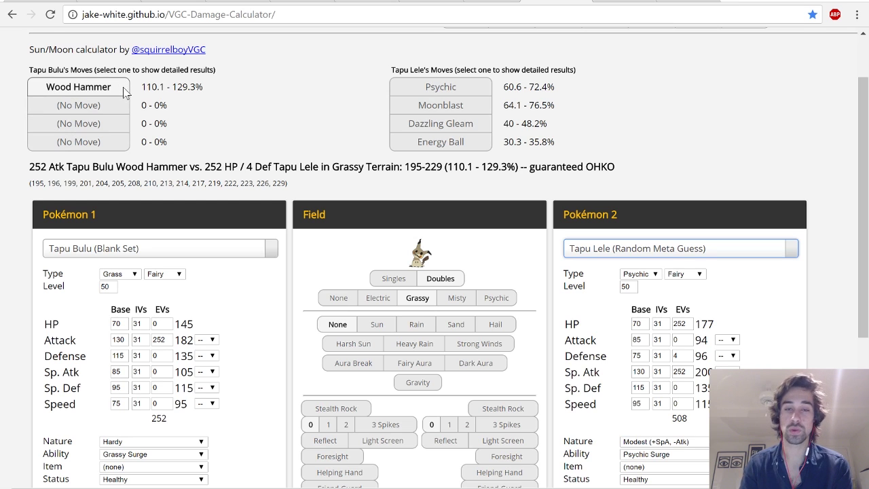
{"action": "double_click", "coordinate": [78, 86]}
{"action": "left_click", "coordinate": [237, 82]}
{"action": "double_click", "coordinate": [679, 355]}
{"action": "type", "text": "60"}
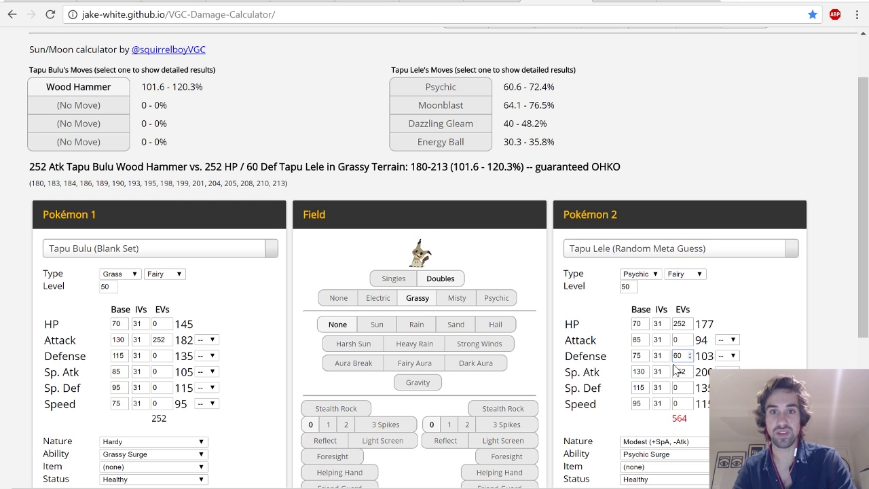
Raise Tapu Lele's Defense EVs stepwise to 84 and lower them to 76 while comparing Wood Hammer's OHKO chance.
{"action": "key", "text": "Up"}
{"action": "key", "text": "Up"}
{"action": "key", "text": "Up"}
{"action": "key", "text": "Up"}
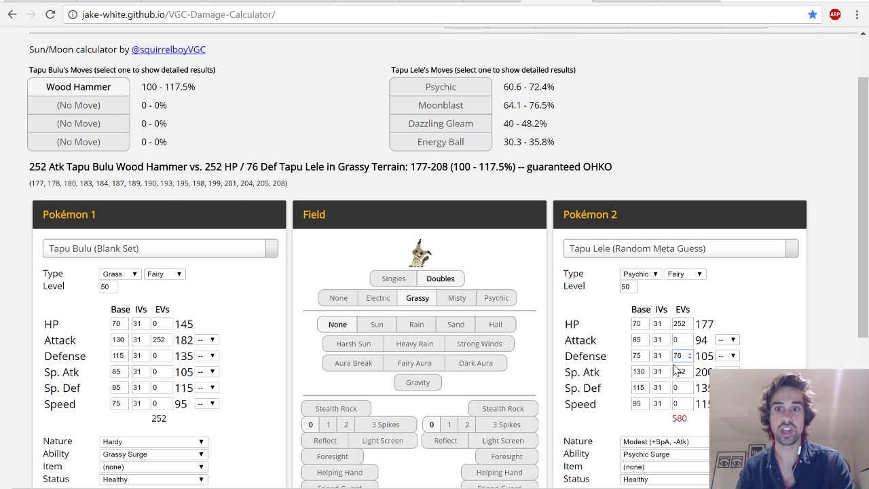
{"action": "key", "text": "Up"}
{"action": "key", "text": "Up"}
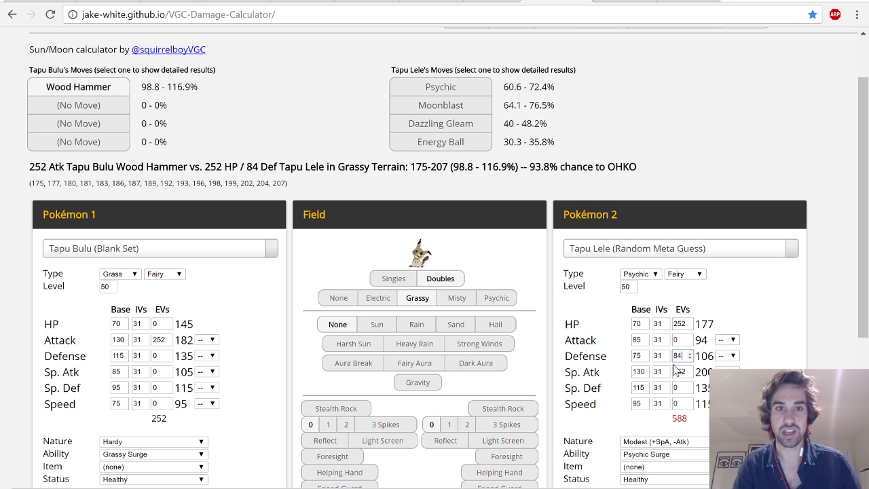
{"action": "key", "text": "Down"}
{"action": "key", "text": "Down"}
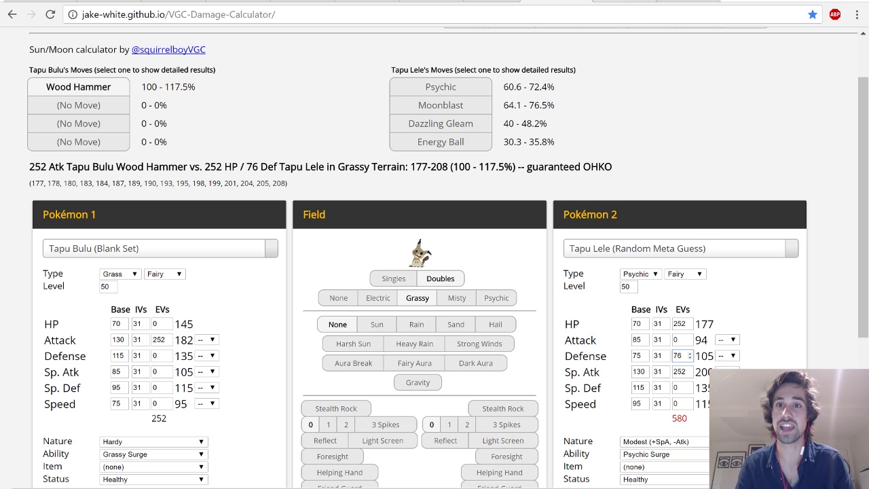
Switch to the Gyarados damage calculation and check Wood Hammer's damage with Tapu Bulu's Attack stage at +1.
{"action": "left_click", "coordinate": [613, 1]}
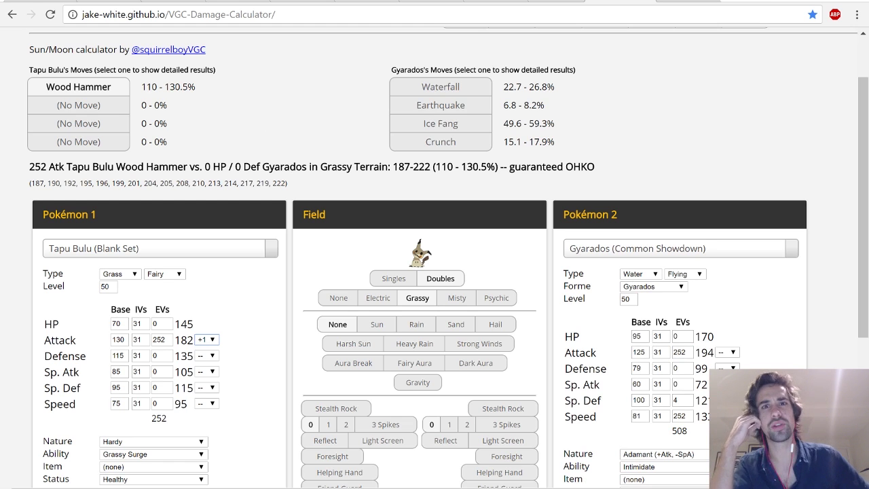
{"action": "left_click", "coordinate": [205, 340]}
{"action": "left_click", "coordinate": [210, 397]}
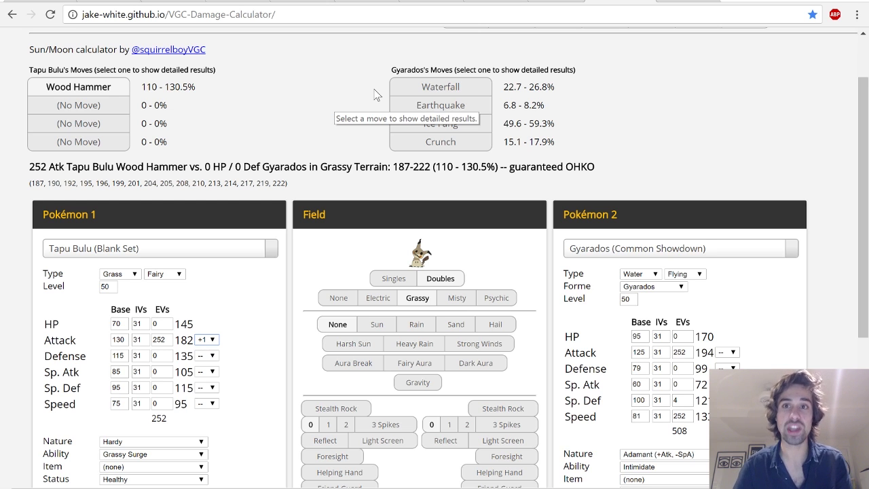
Switch to the Showdown teambuilder and review the Grassium Z Tapu Bulu set and Arcanine's Will-O-Wisp and Snarl moves.
{"action": "key", "text": "ctrl+Tab"}
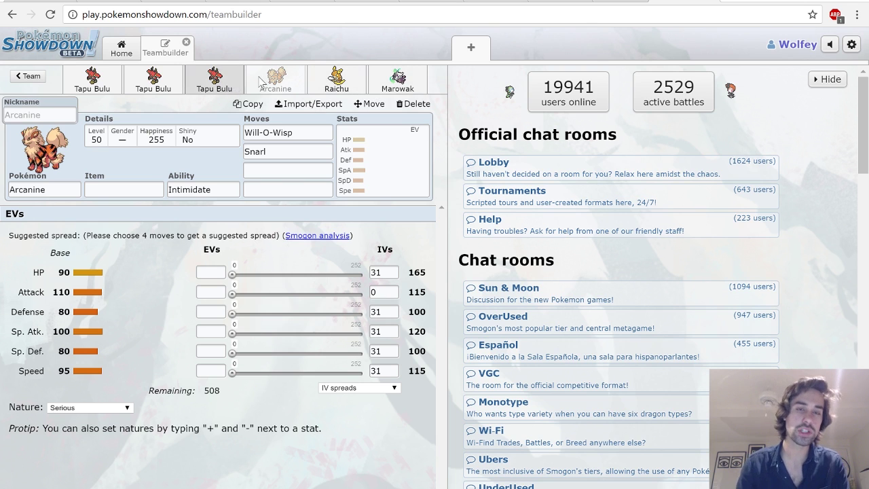
{"action": "left_click", "coordinate": [91, 81]}
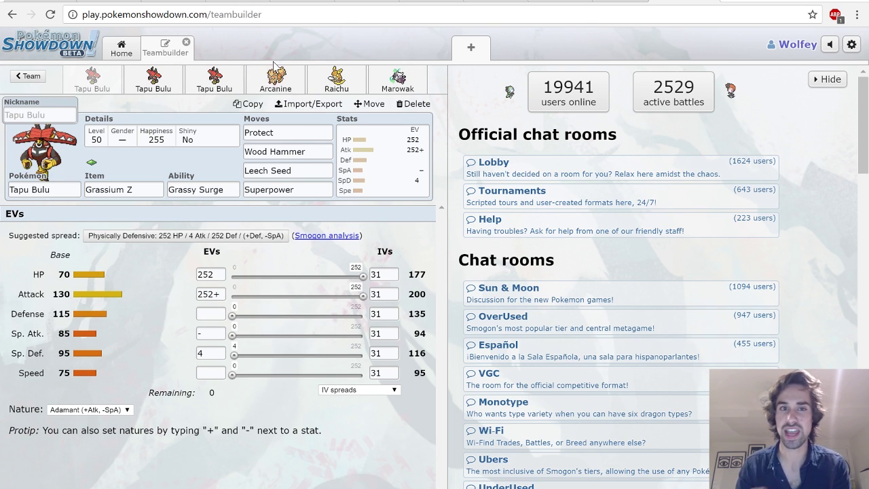
{"action": "left_click", "coordinate": [271, 80]}
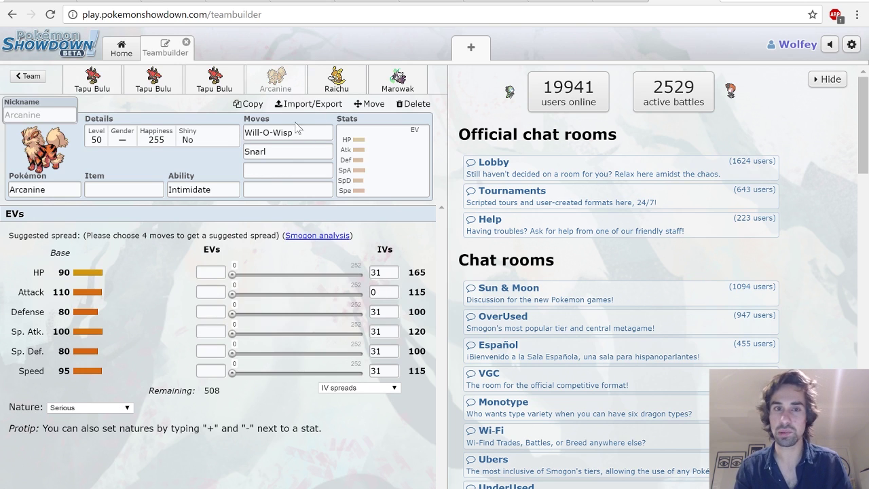
{"action": "left_click", "coordinate": [288, 151]}
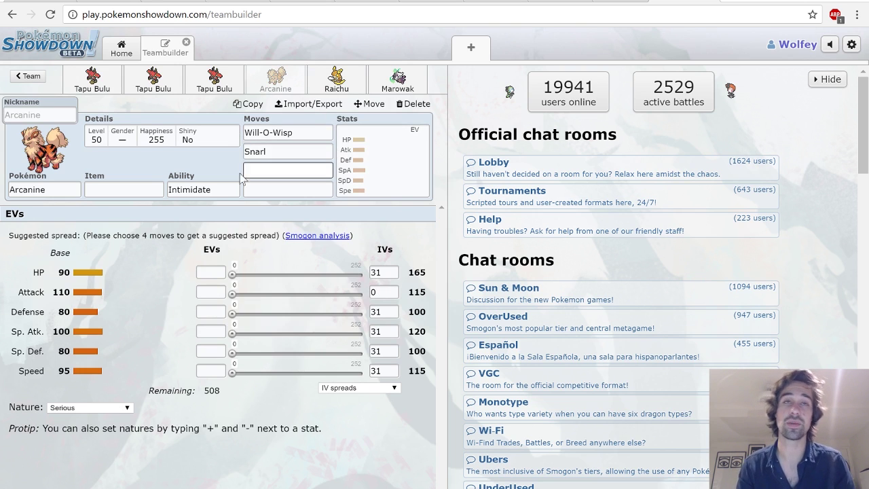
{"action": "left_click", "coordinate": [333, 217]}
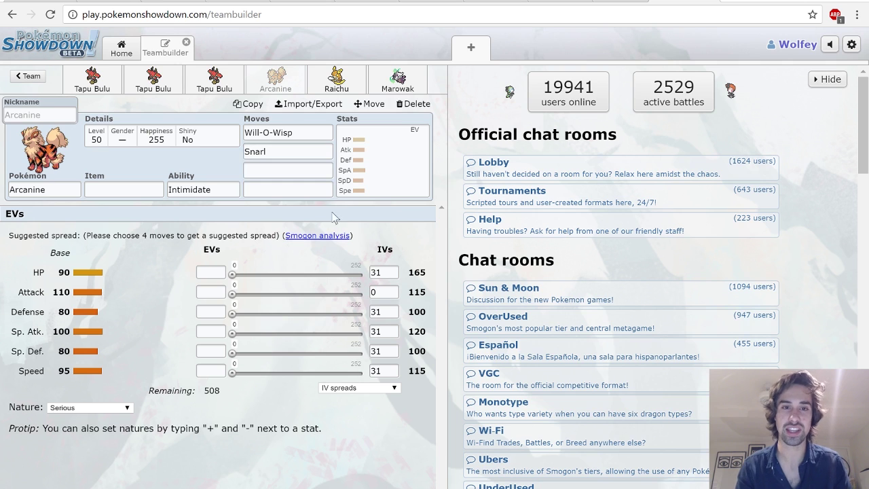
Add Feint as the first move of the team's Alolan Raichu.
{"action": "left_click", "coordinate": [346, 83]}
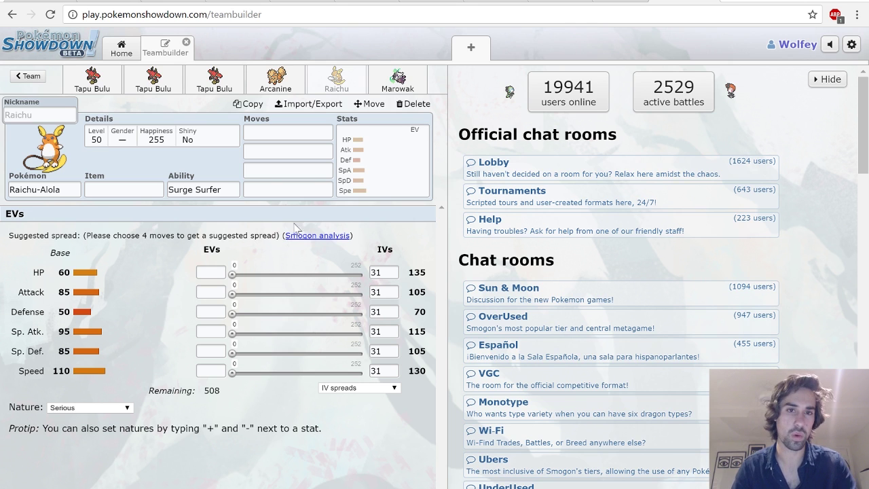
{"action": "left_click", "coordinate": [252, 133]}
{"action": "type", "text": "feint"}
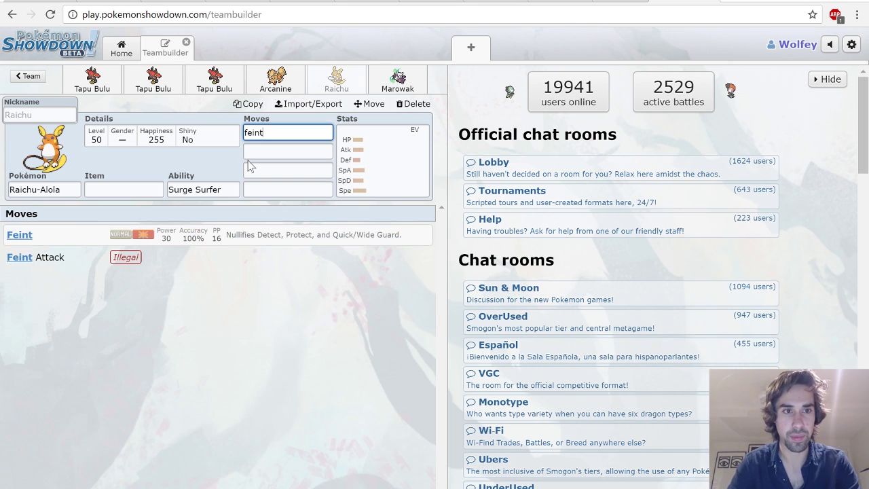
{"action": "left_click", "coordinate": [216, 232]}
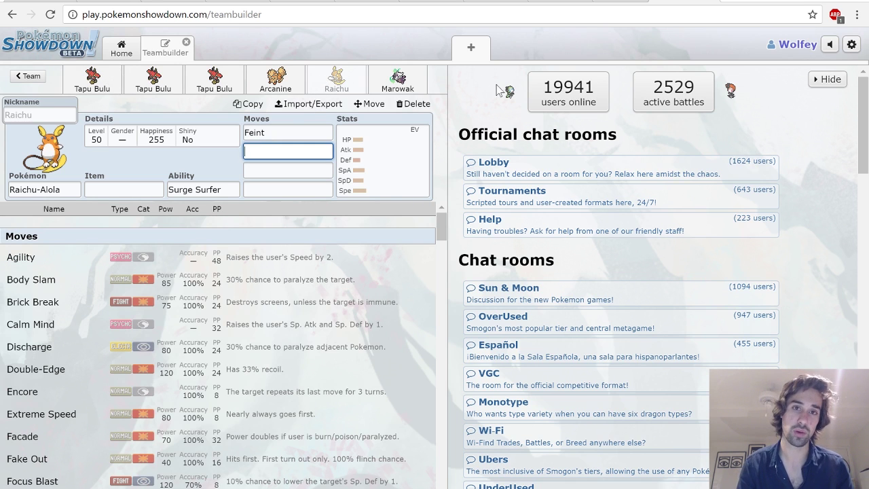
Review Alolan Marowak's Thick Club set, examining its ability, its moves including Bonemerang, and its EV spread.
{"action": "left_click", "coordinate": [402, 80]}
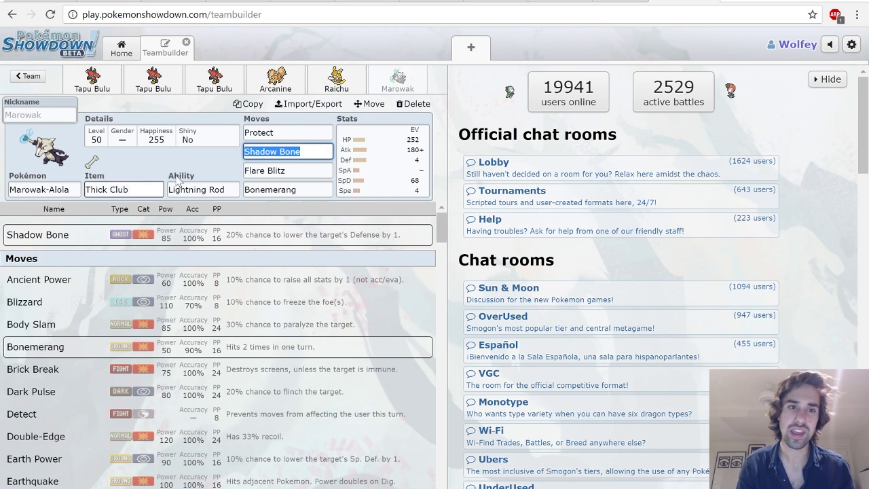
{"action": "left_click", "coordinate": [214, 163]}
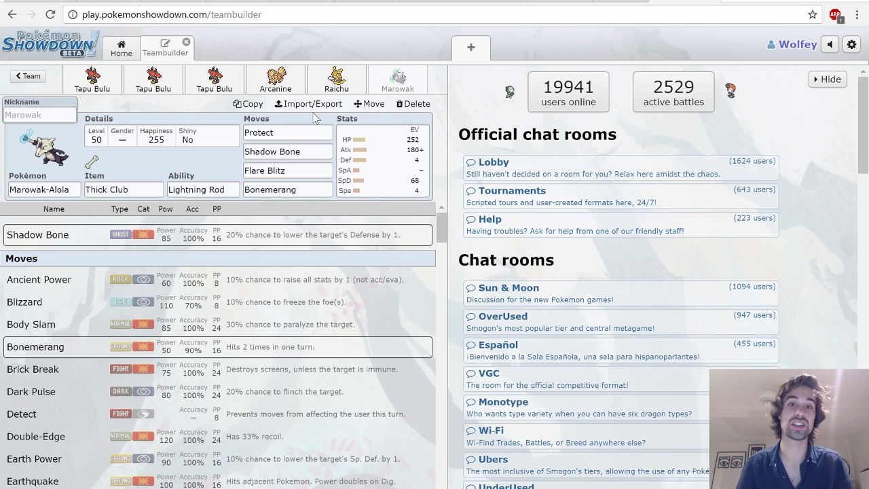
{"action": "left_click", "coordinate": [392, 187]}
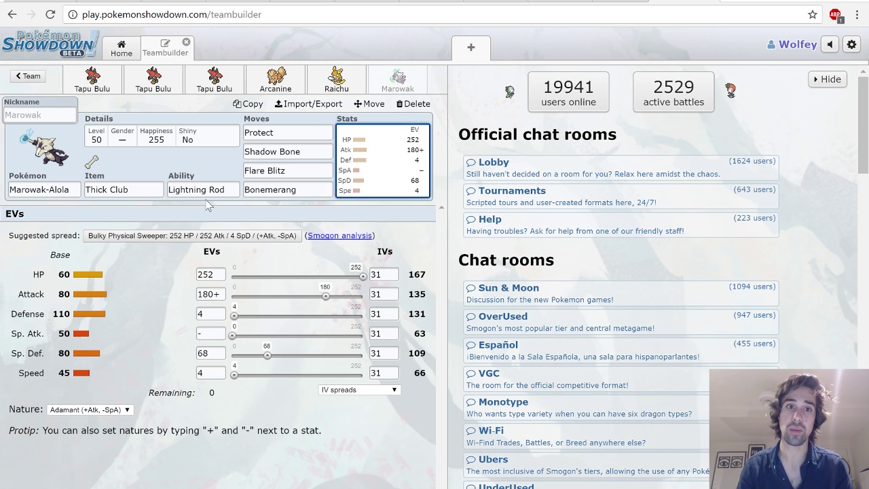
{"action": "left_click", "coordinate": [285, 190]}
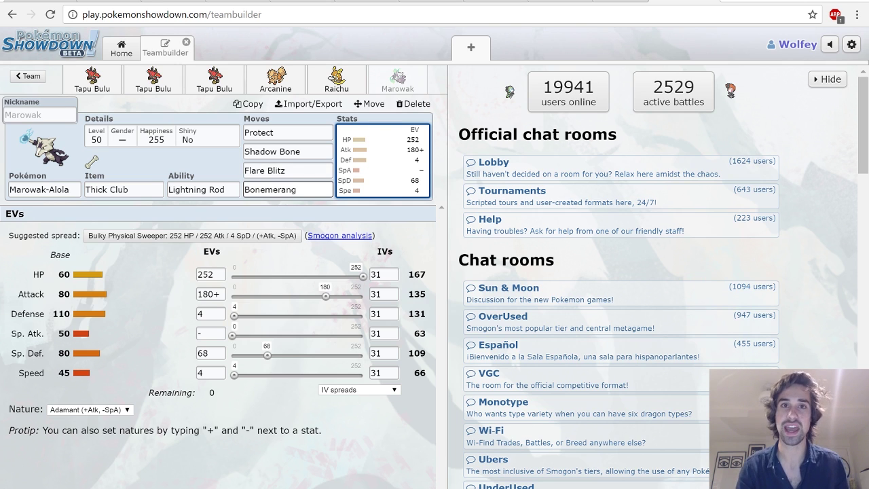
{"action": "left_click", "coordinate": [292, 221]}
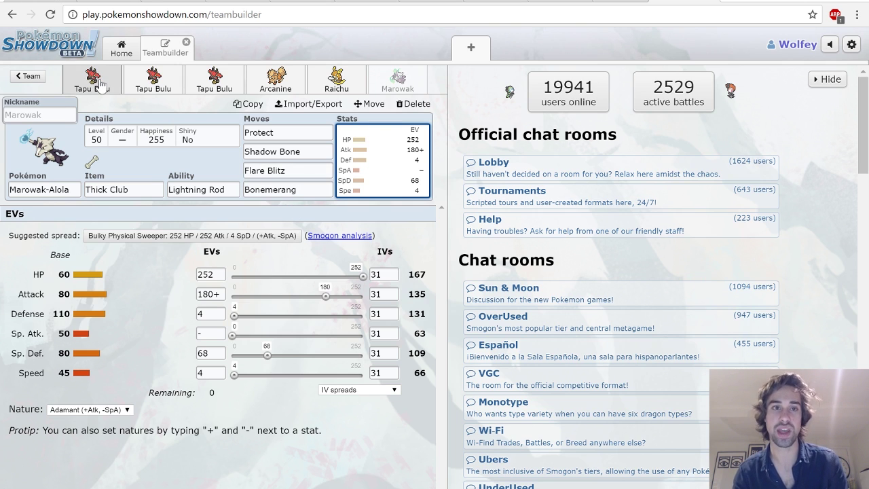
{"action": "left_click", "coordinate": [285, 190]}
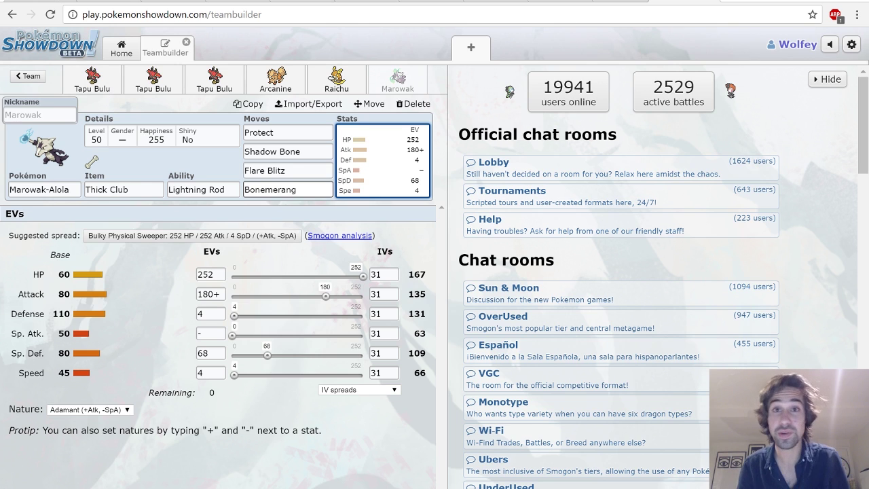